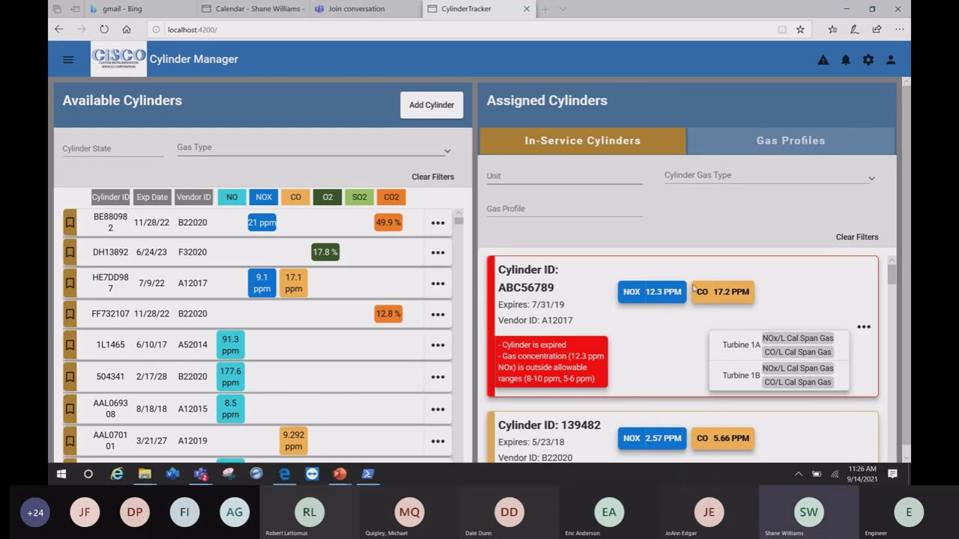
Step: Minimize the Cylinder Manager browser window and bring up the ngcc console to inspect the server output
left_click(844, 10)
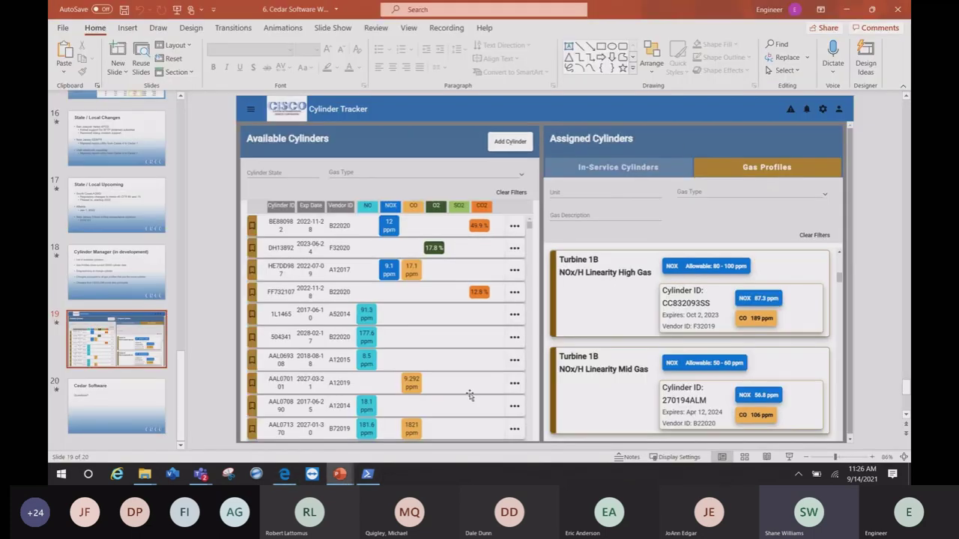
mouse_move(346, 477)
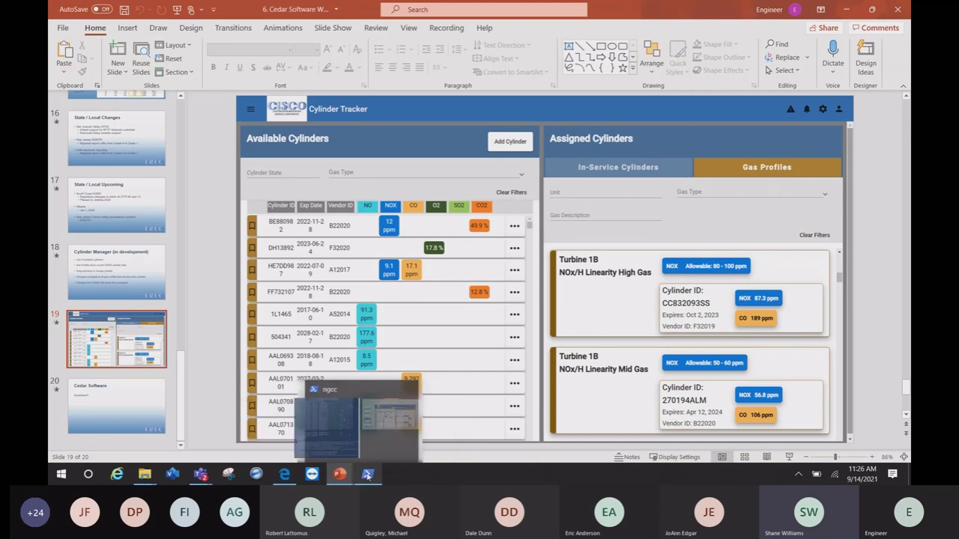
left_click(367, 475)
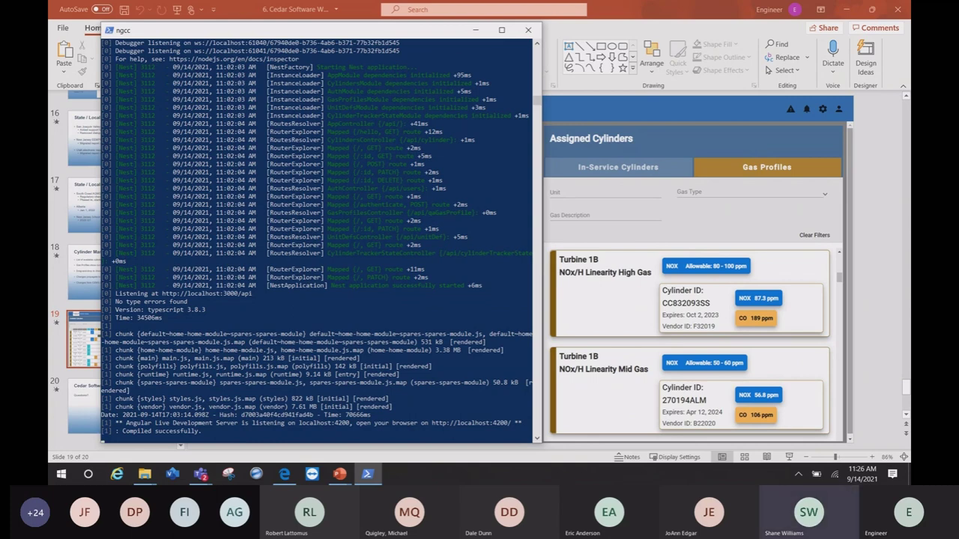
Step: Set the display projection mode to Duplicate, put the ngcc console away and switch back to the Cylinder Manager in the browser
key("super+p")
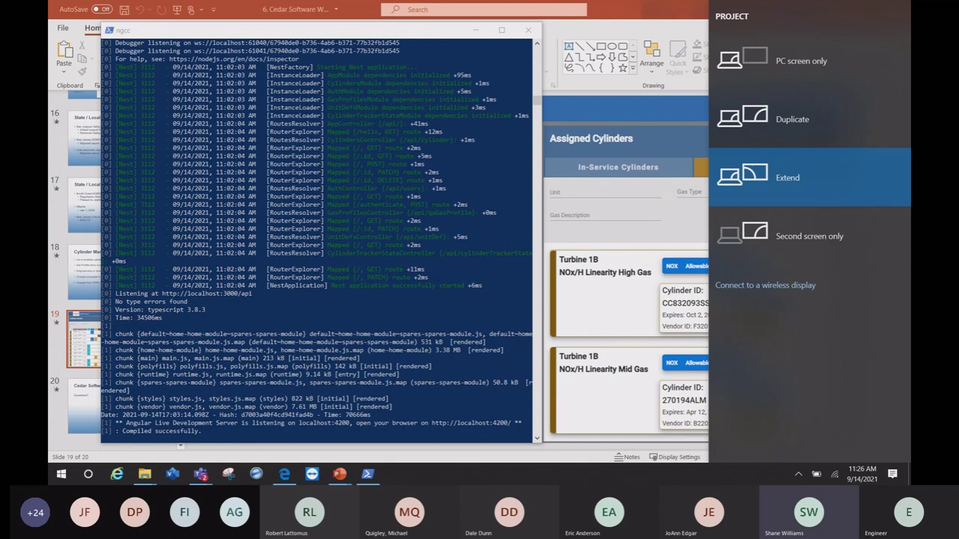
key("Up")
key("Return")
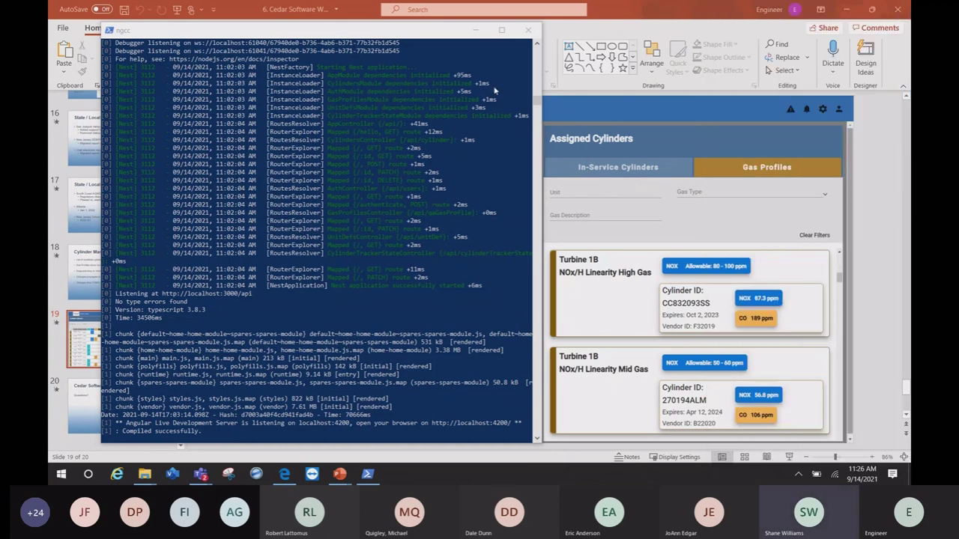
left_click(475, 31)
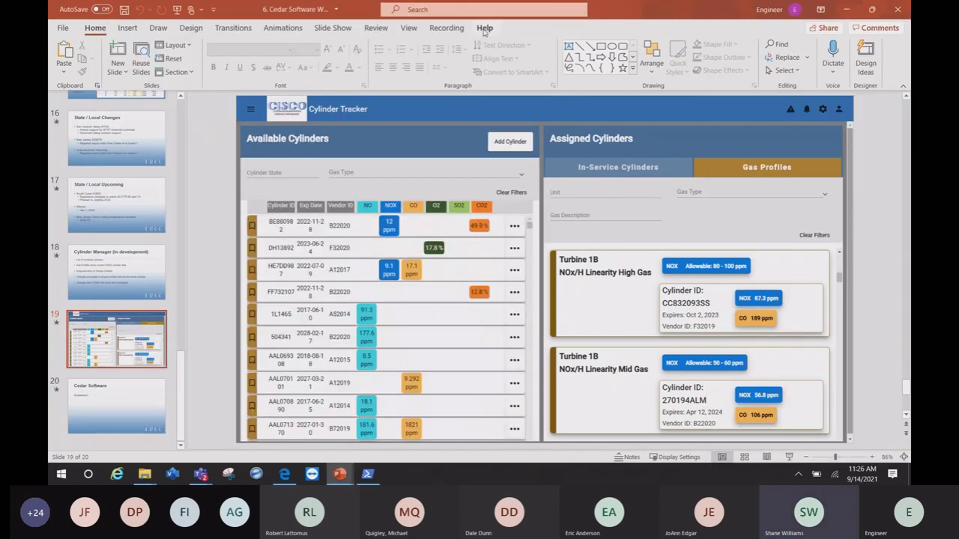
left_click(283, 475)
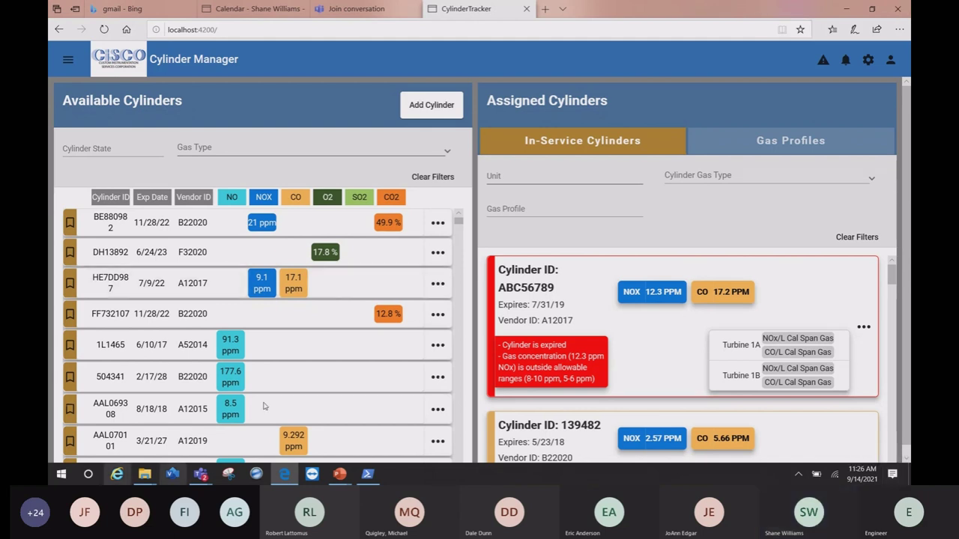
Step: Zoom the page out, filter the in-service cylinders by unit Turbine 1B and review the filtered list
mouse_move(332, 5)
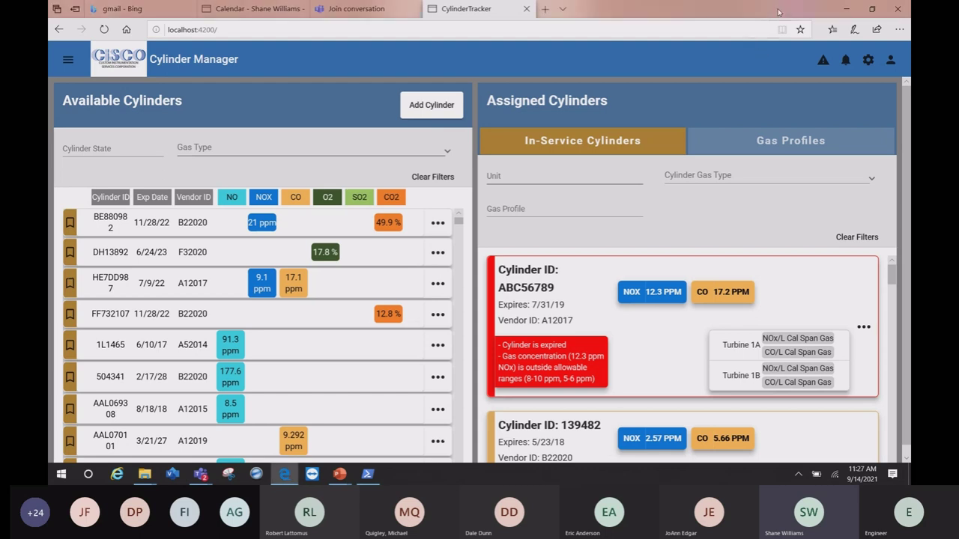
key("ctrl+minus")
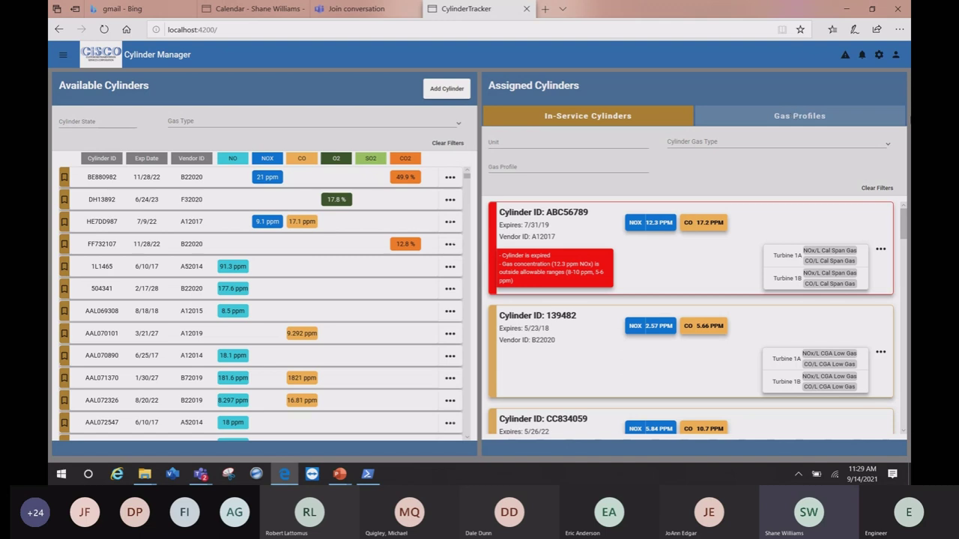
left_click(504, 141)
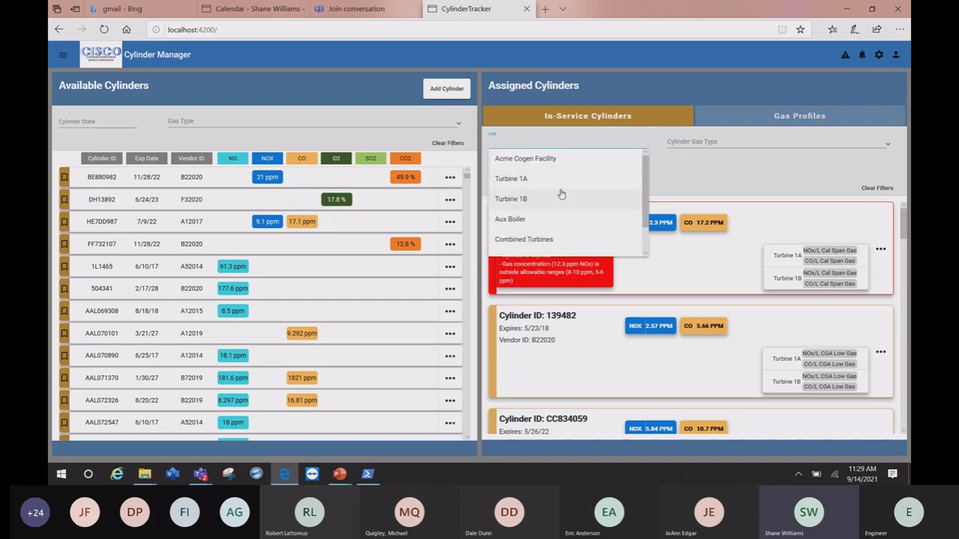
scroll(560, 194, "down", 2)
scroll(560, 194, "up", 1)
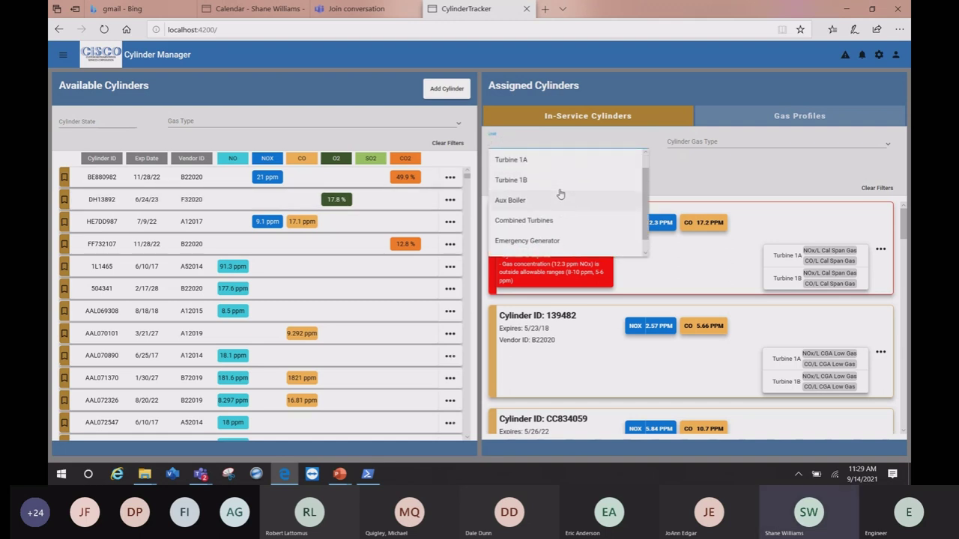
left_click(555, 187)
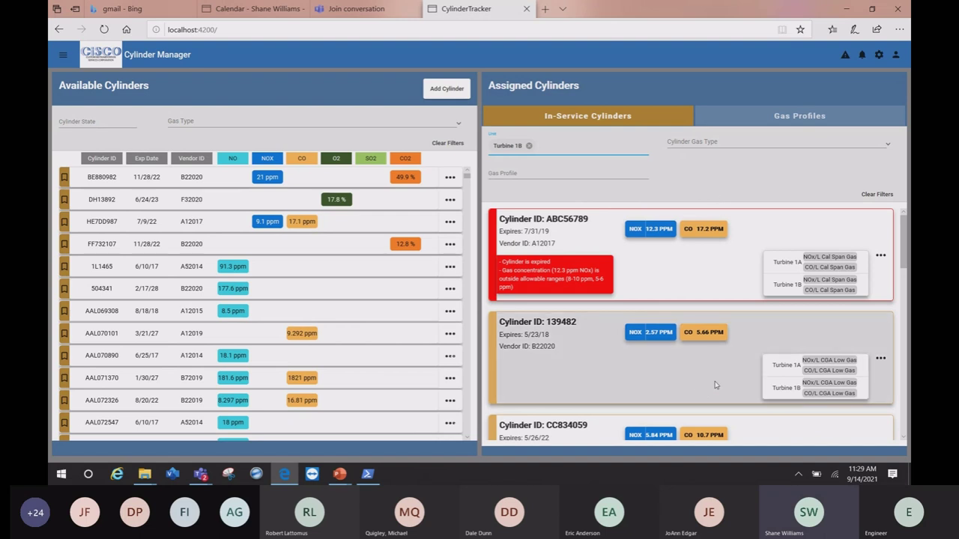
scroll(716, 385, "down", 5)
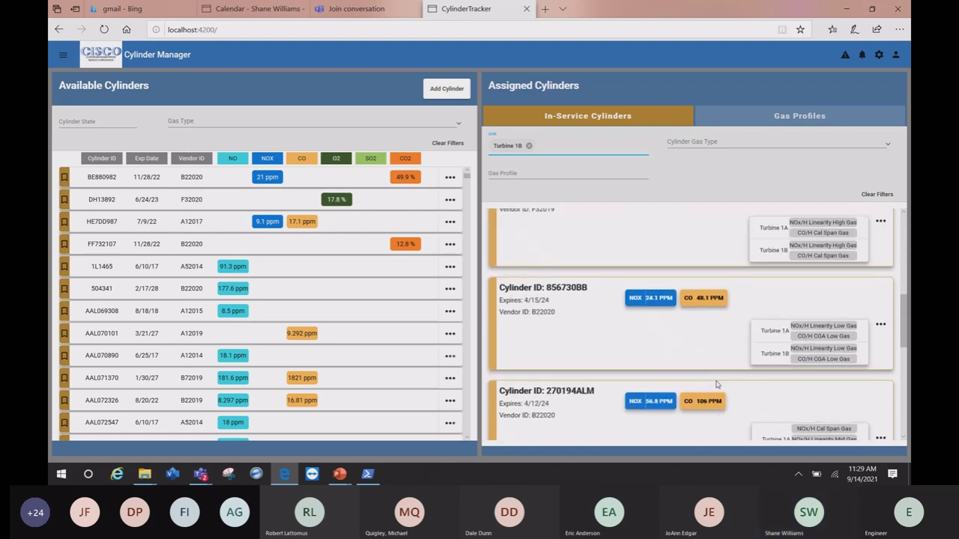
scroll(715, 385, "down", 3)
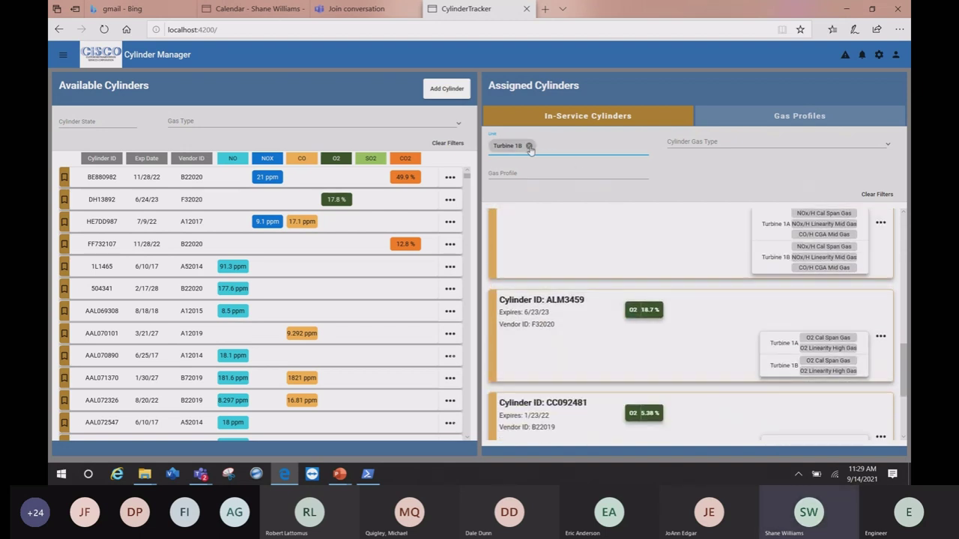
scroll(620, 285, "up", 5)
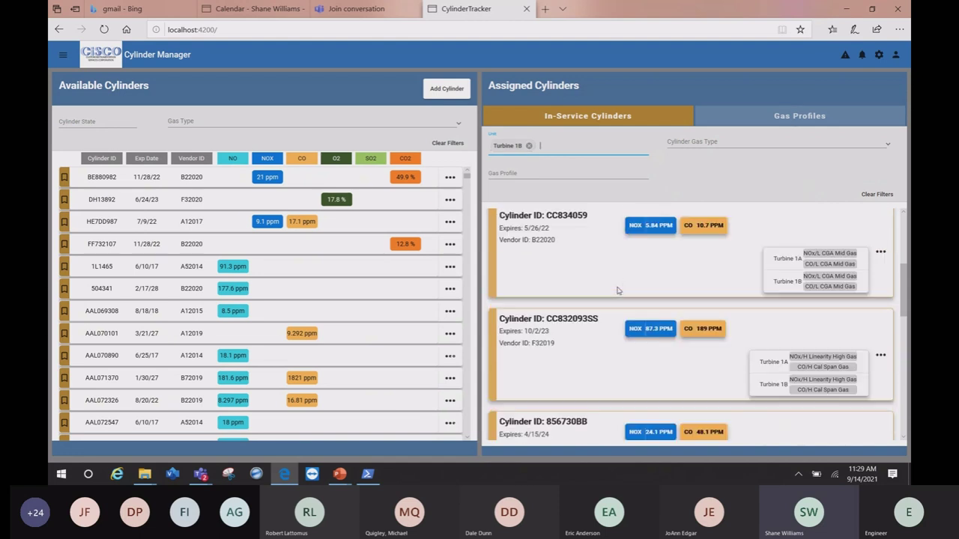
scroll(618, 290, "up", 3)
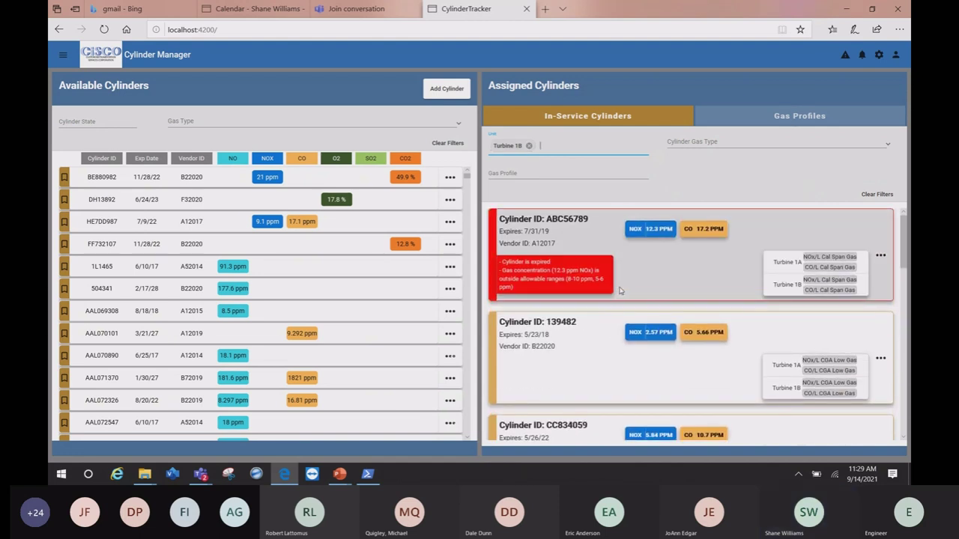
Step: Remove the Turbine 1B unit filter and filter the in-service cylinders by the gas profile NOx/H Cal Span Gas
left_click(529, 147)
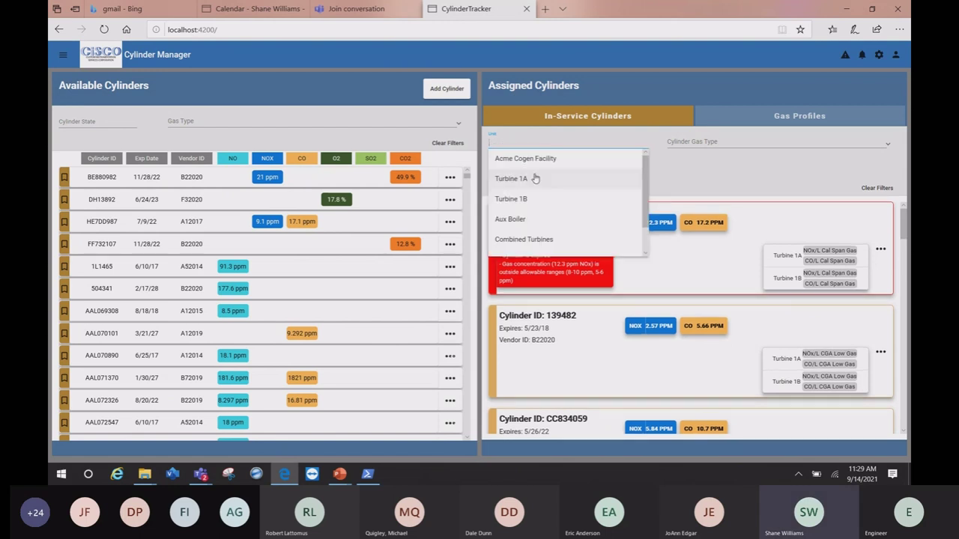
left_click(523, 181)
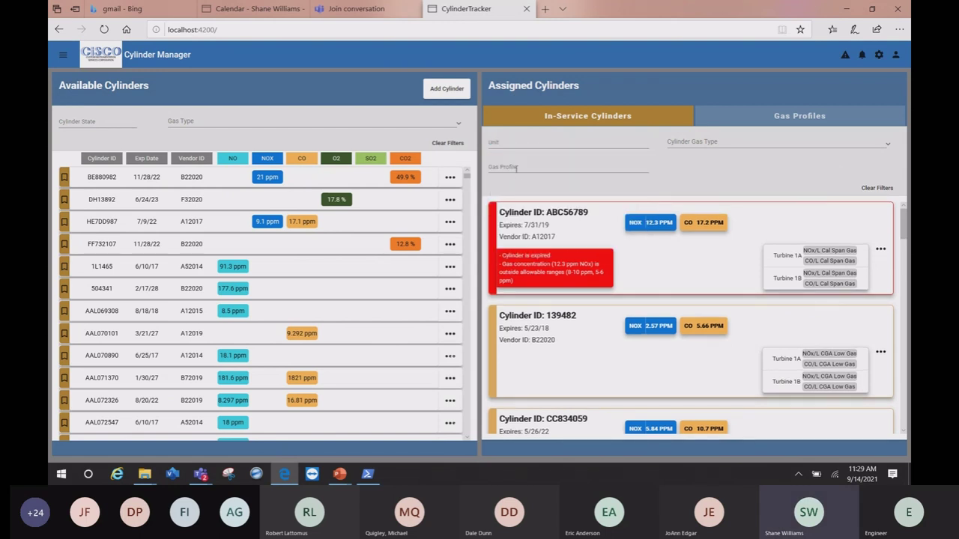
left_click(517, 167)
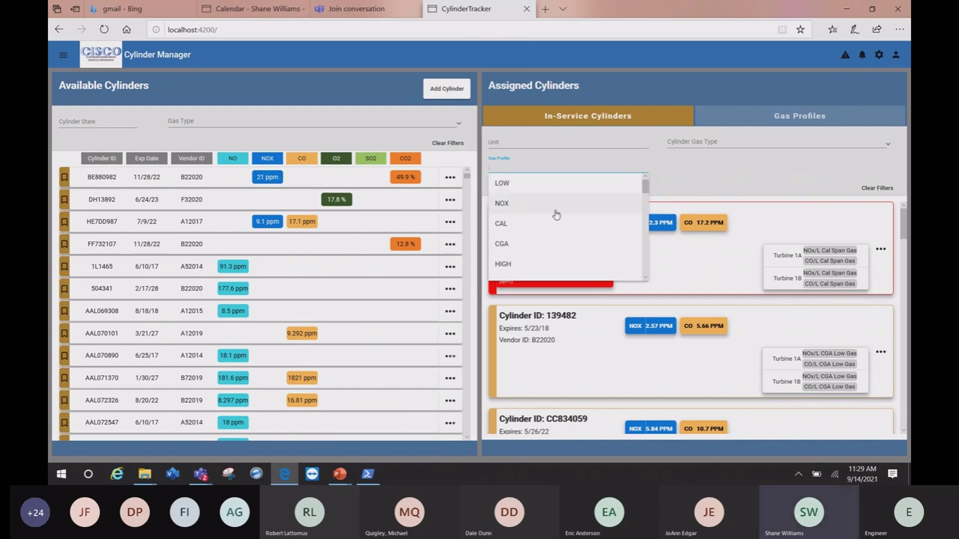
scroll(556, 215, "down", 2)
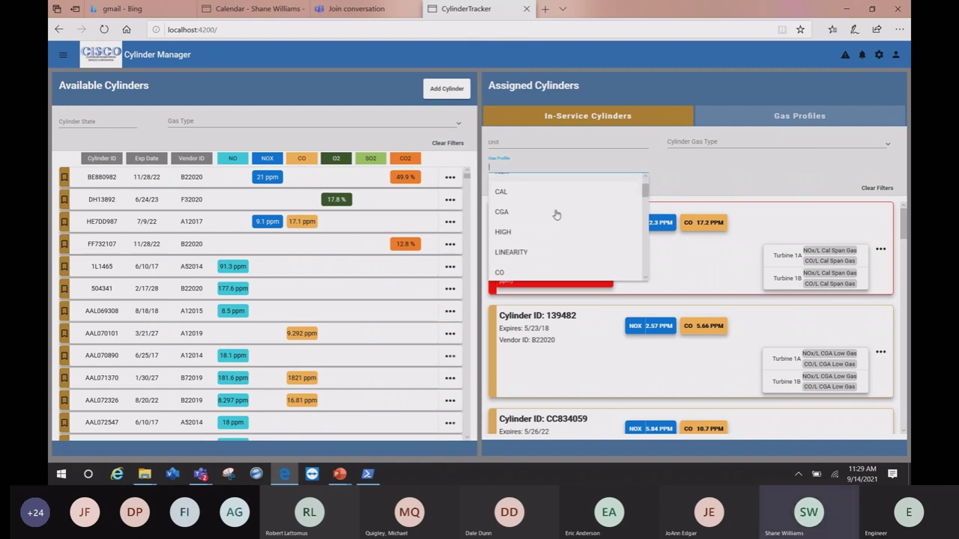
scroll(556, 215, "down", 4)
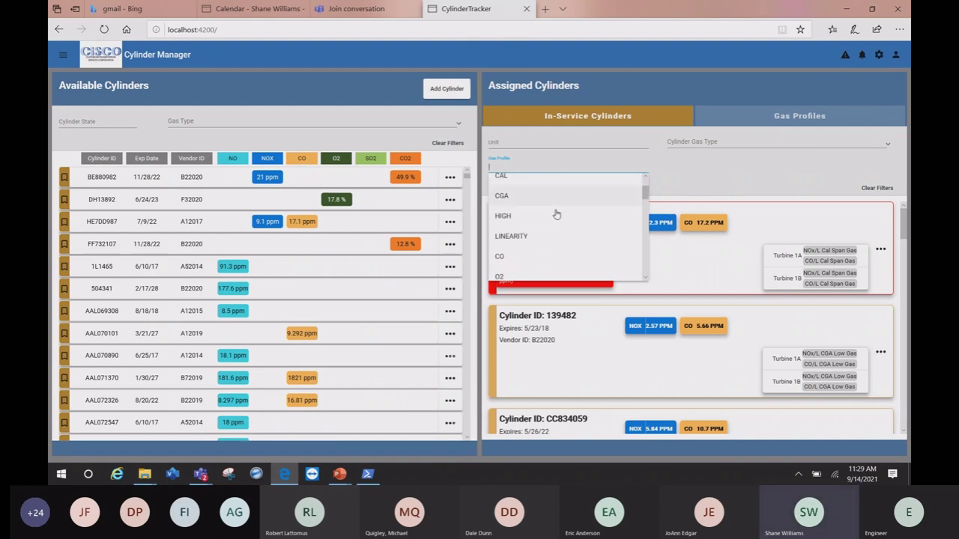
scroll(556, 215, "down", 3)
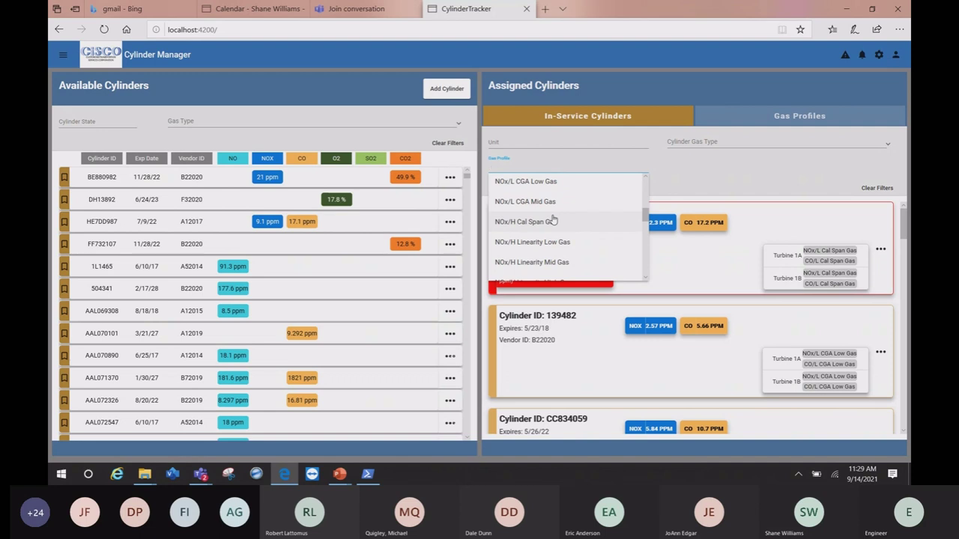
left_click(552, 220)
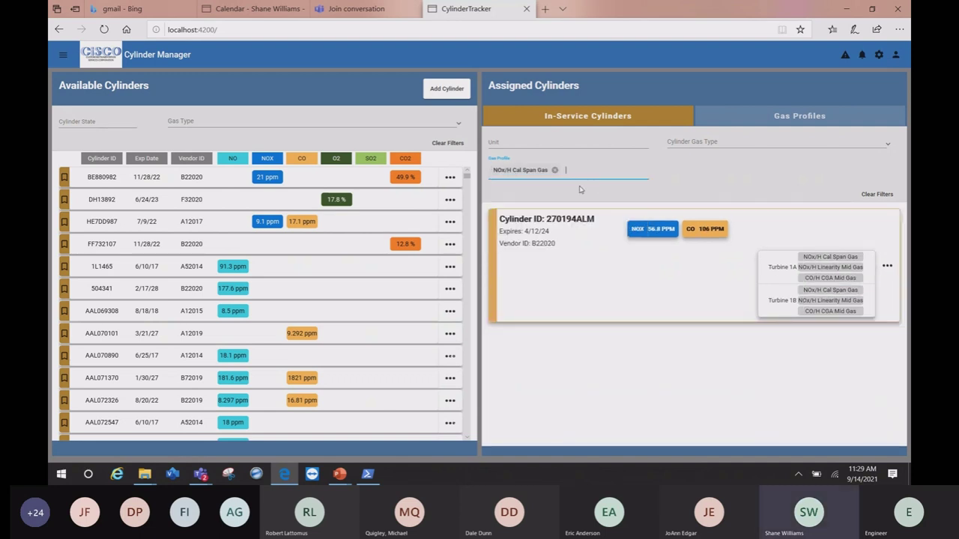
Step: Remove the NOx/H Cal Span Gas filter and look through the cylinder gas type options without choosing one
left_click(555, 171)
left_click(792, 166)
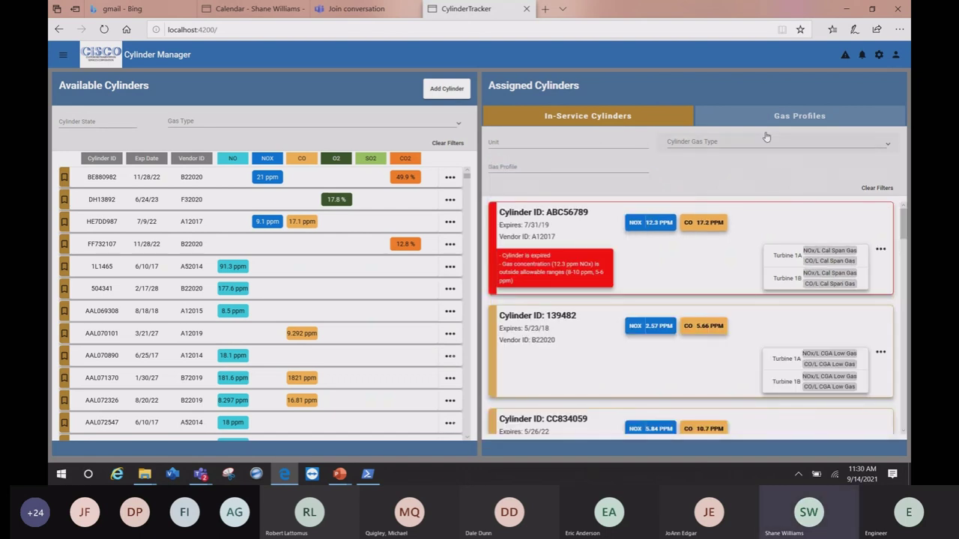
left_click(766, 137)
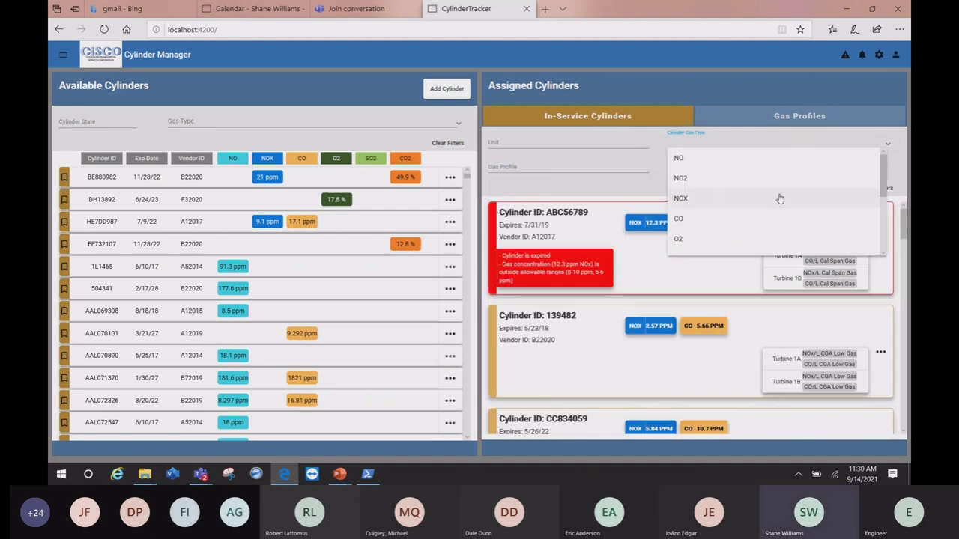
scroll(780, 199, "down", 3)
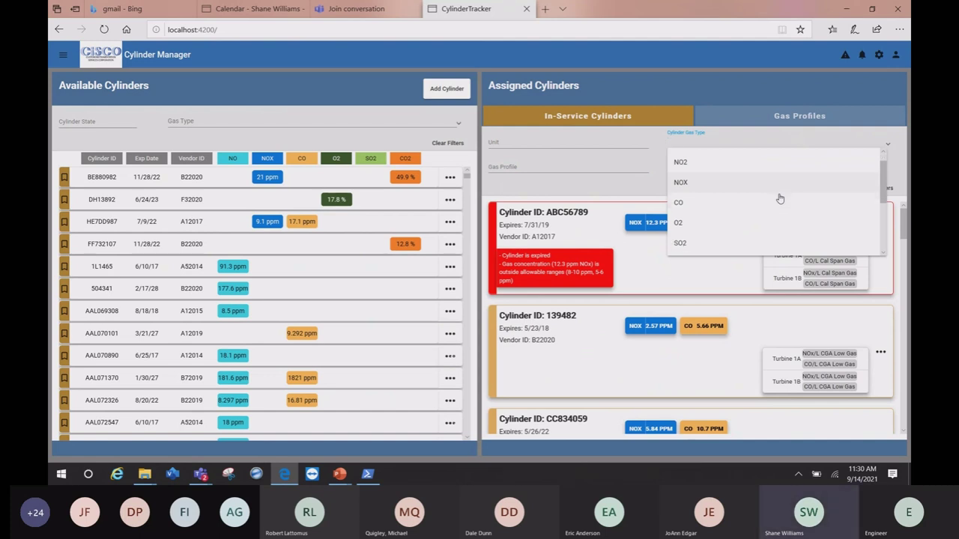
scroll(780, 199, "down", 3)
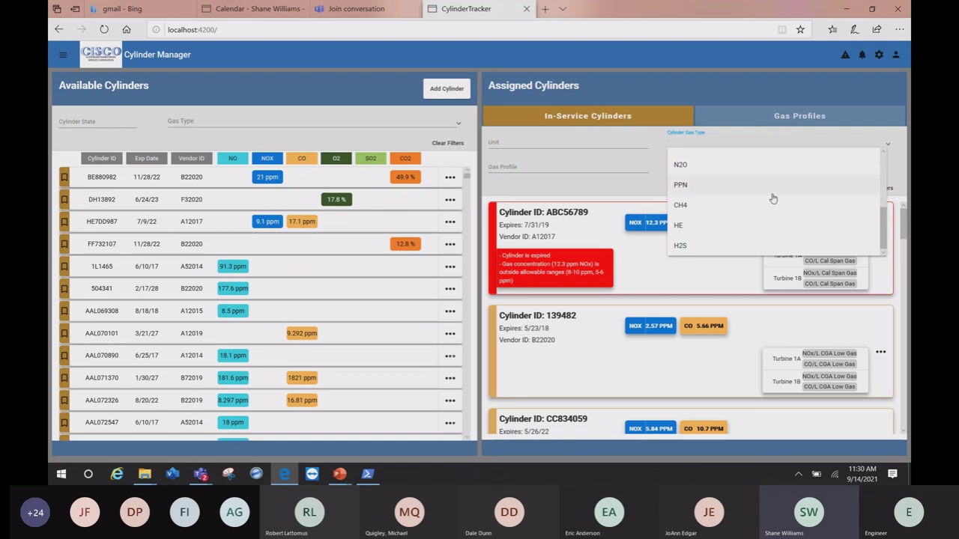
left_click(621, 194)
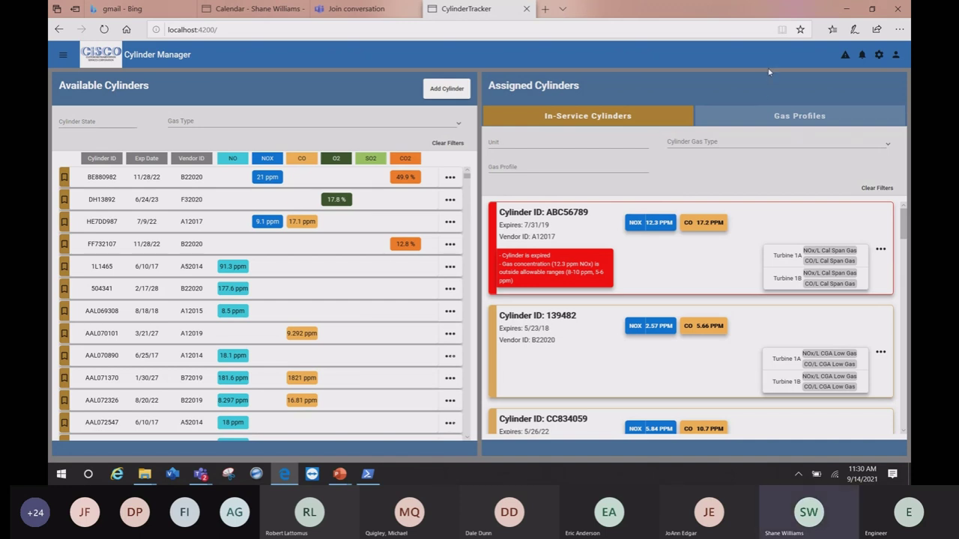
Step: In the gas profiles, try replacing cylinder AAL069576 in Turbine 1A's NO/L Cal Span Gas profile with available cylinder FF732107, and cancel the replacement
left_click(781, 120)
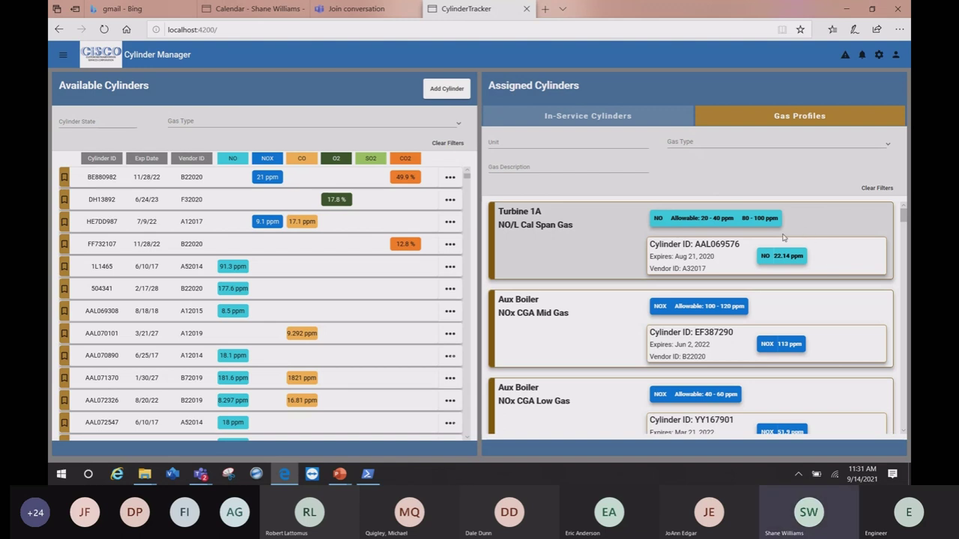
left_click_drag(255, 256, 674, 239)
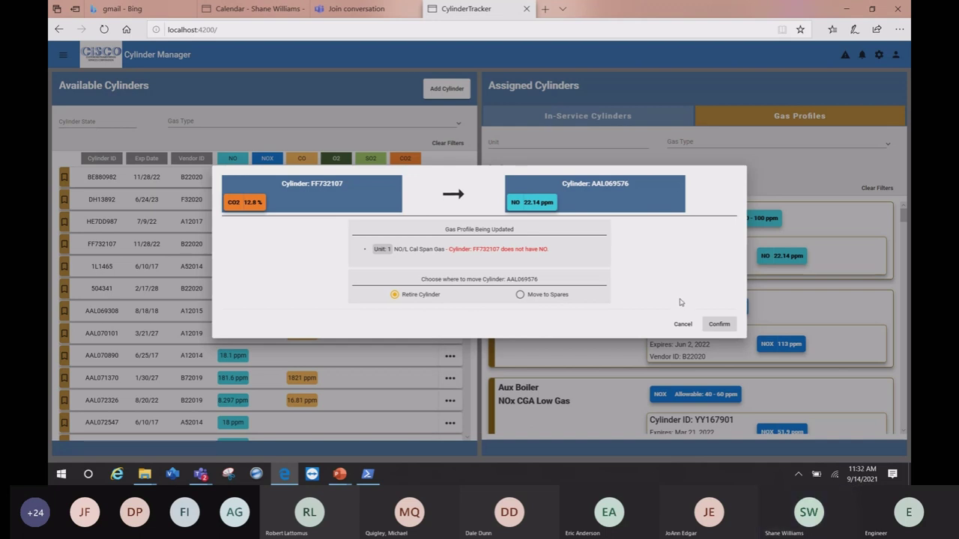
left_click(683, 325)
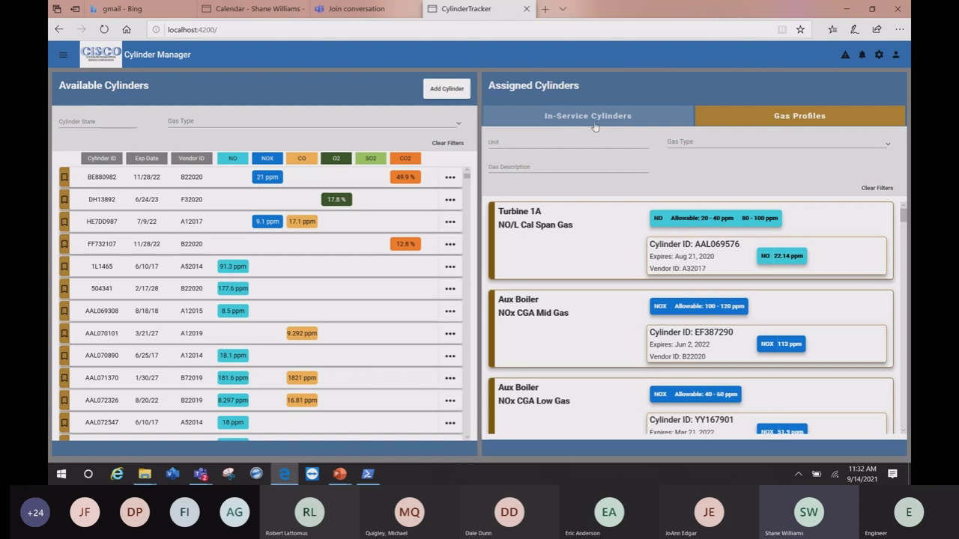
Step: Examine more of the available cylinders and compare the in-service cylinders view with the gas profiles view
scroll(297, 332, "down", 4)
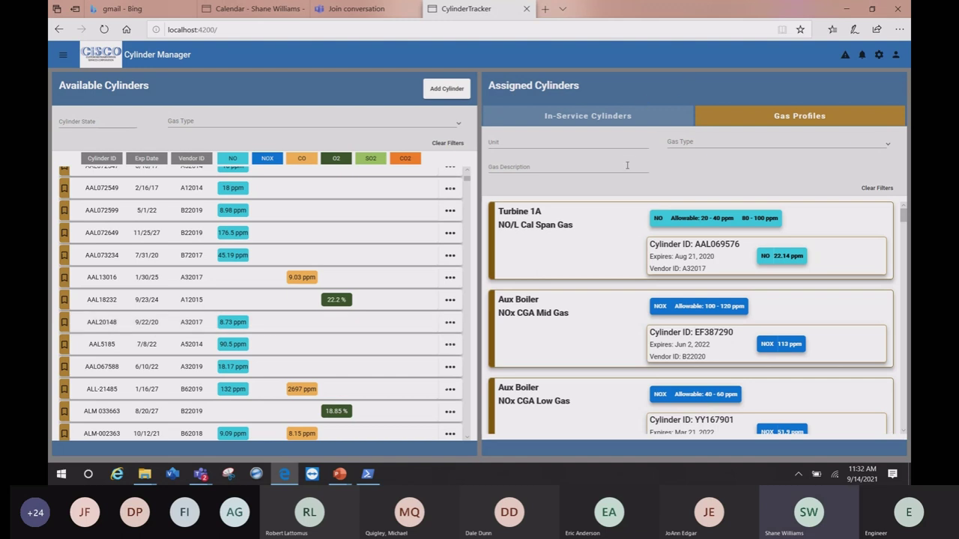
left_click(634, 118)
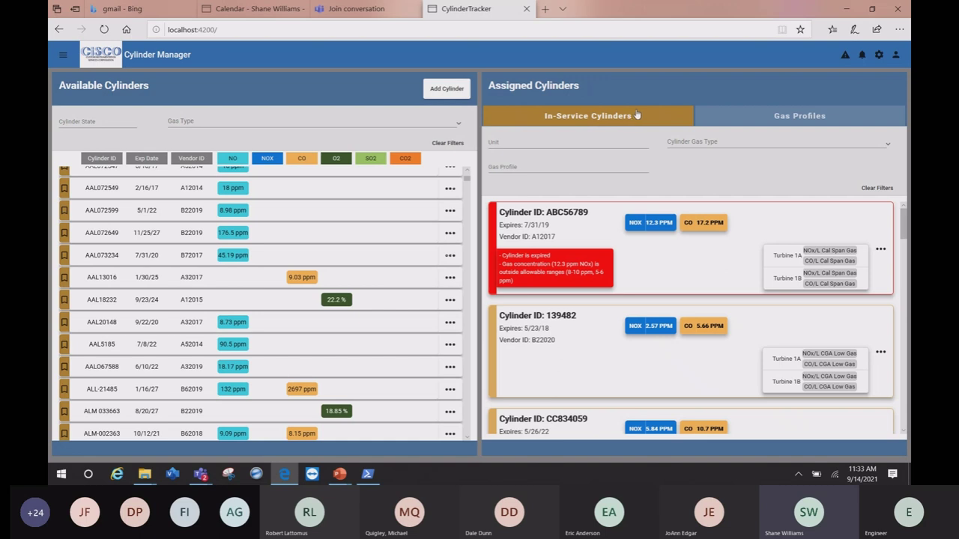
left_click(757, 113)
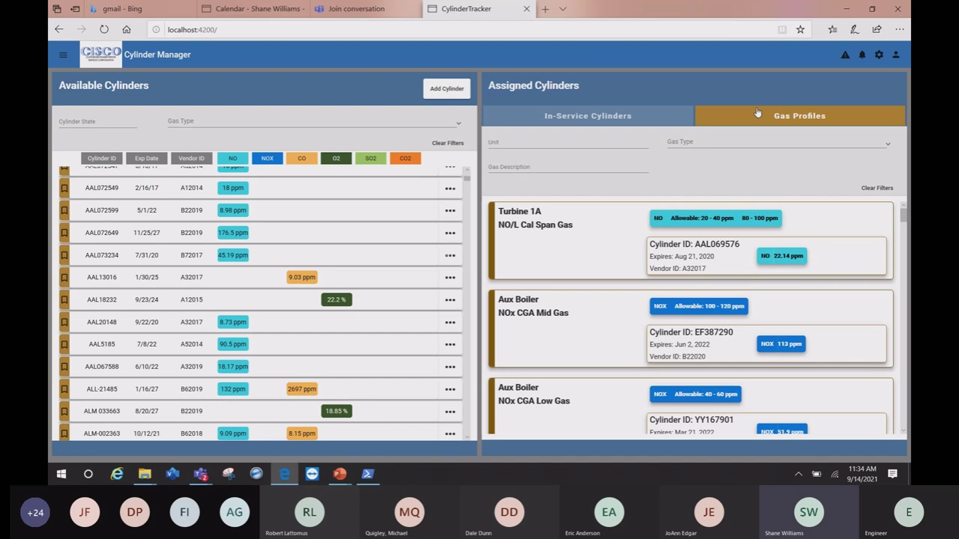
key("XF86AudioLowerVolume")
left_click(629, 115)
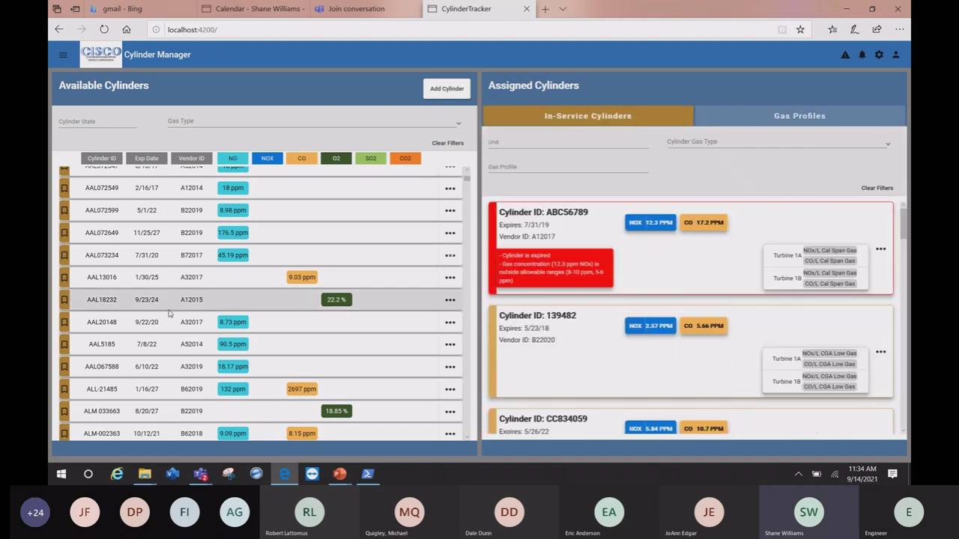
Step: Filter the available cylinders to match in-service cylinder 139482, review the NOX and CO filter ranges, and clear the filters
scroll(191, 327, "up", 5)
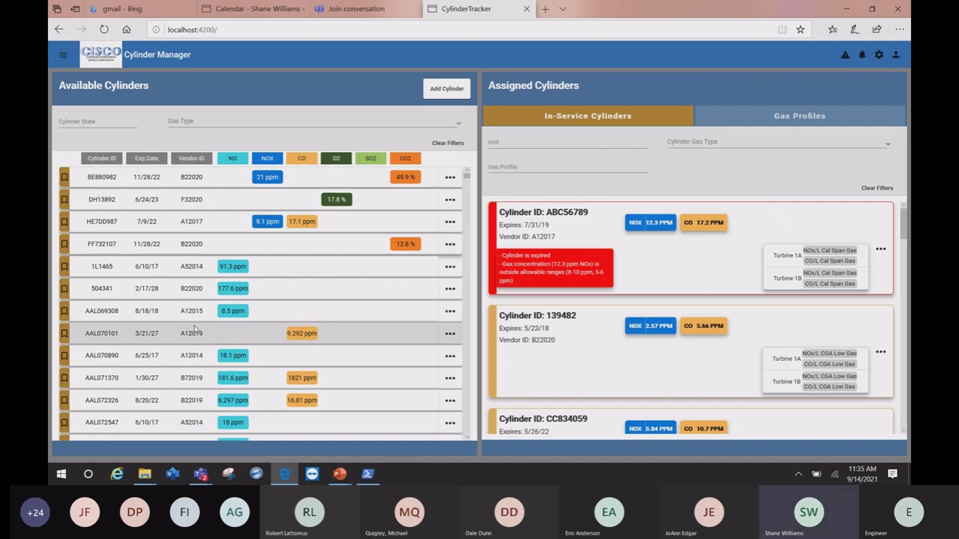
left_click(679, 362)
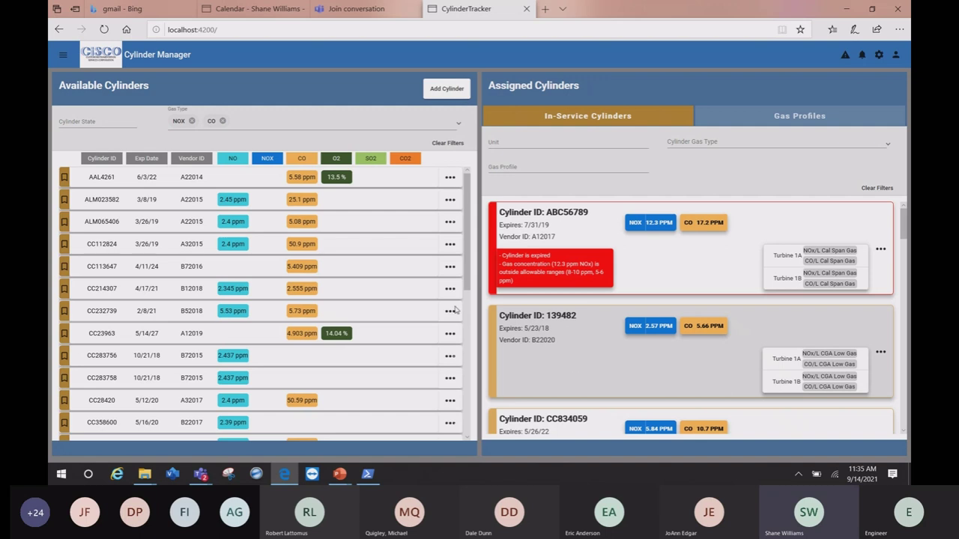
left_click(460, 127)
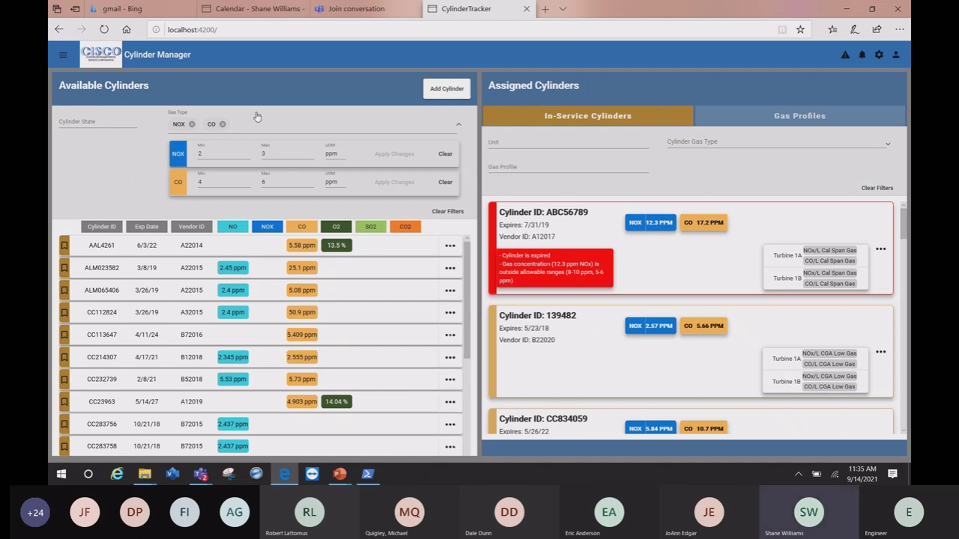
left_click(462, 127)
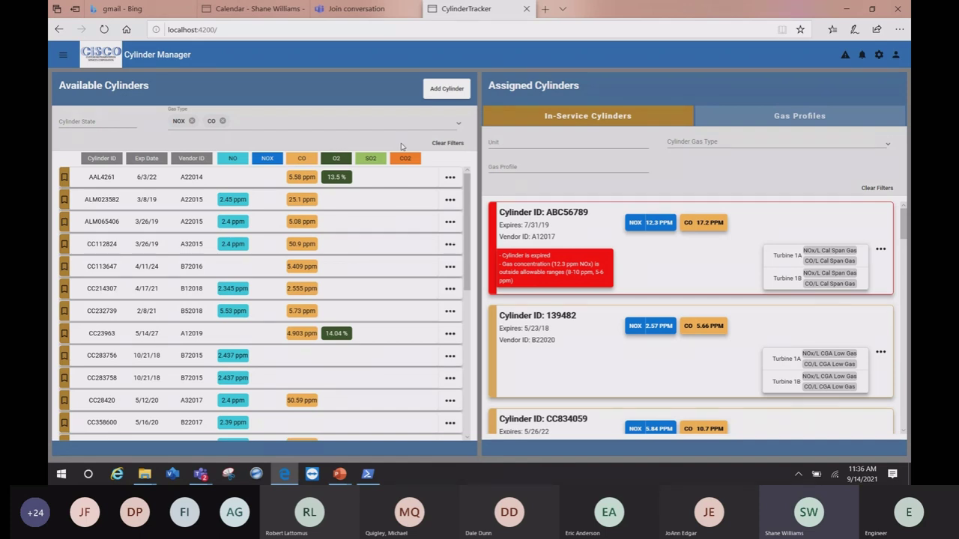
left_click(453, 146)
Step: Filter the in-service cylinders for available cylinder BE880982, review the CO2 and NOX filter values, and clear the filters
left_click(451, 178)
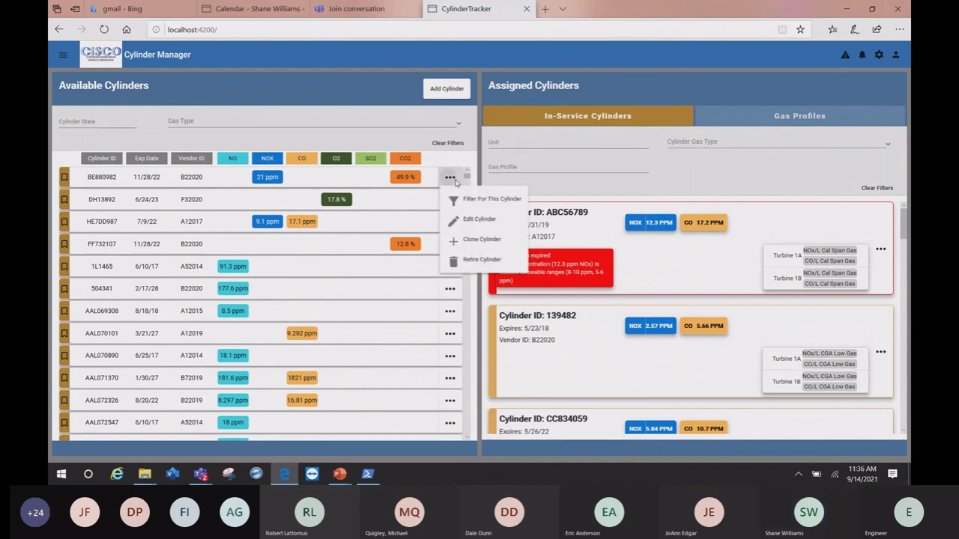
left_click(478, 201)
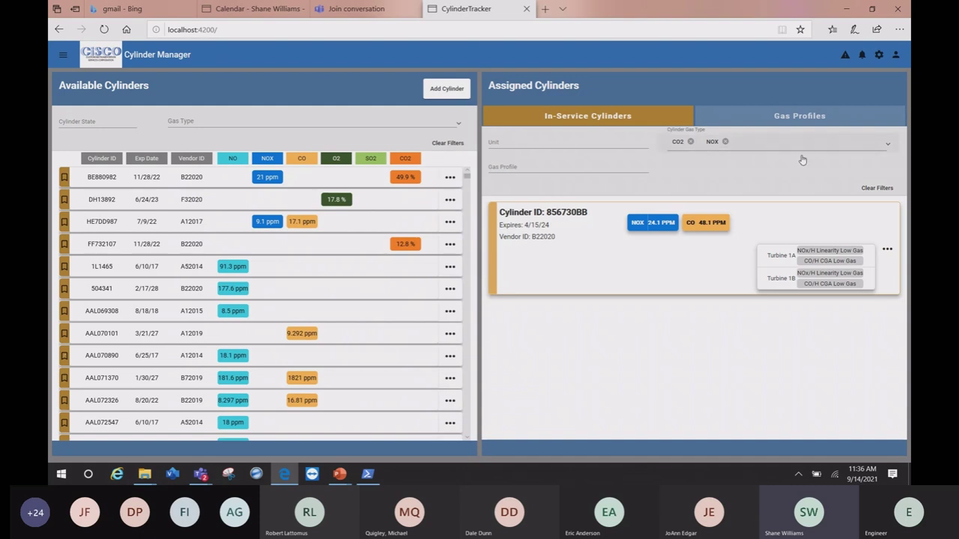
left_click(885, 145)
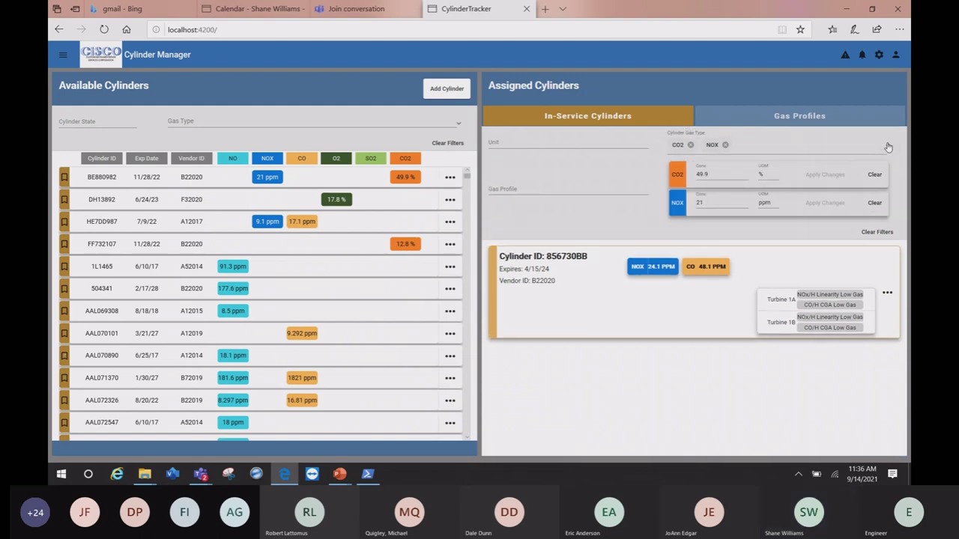
left_click(888, 147)
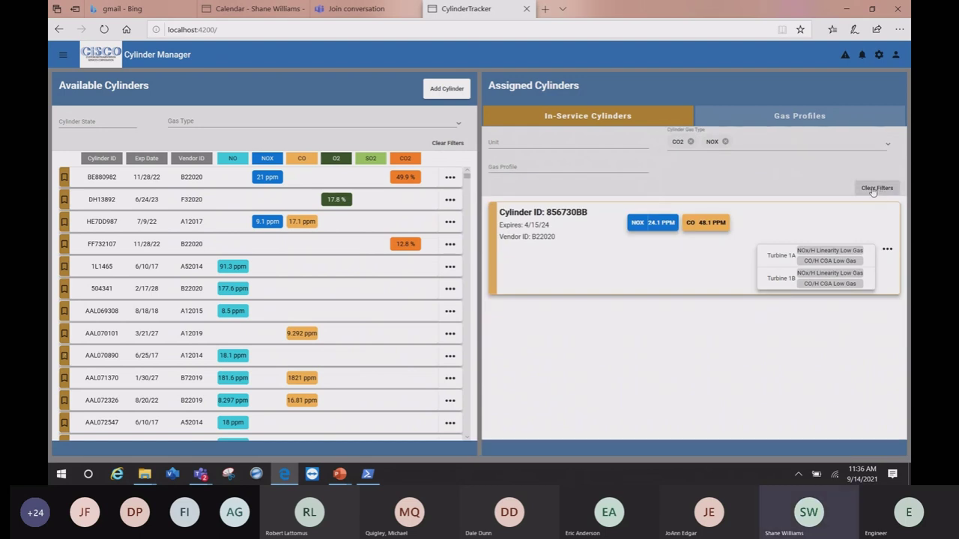
left_click(873, 189)
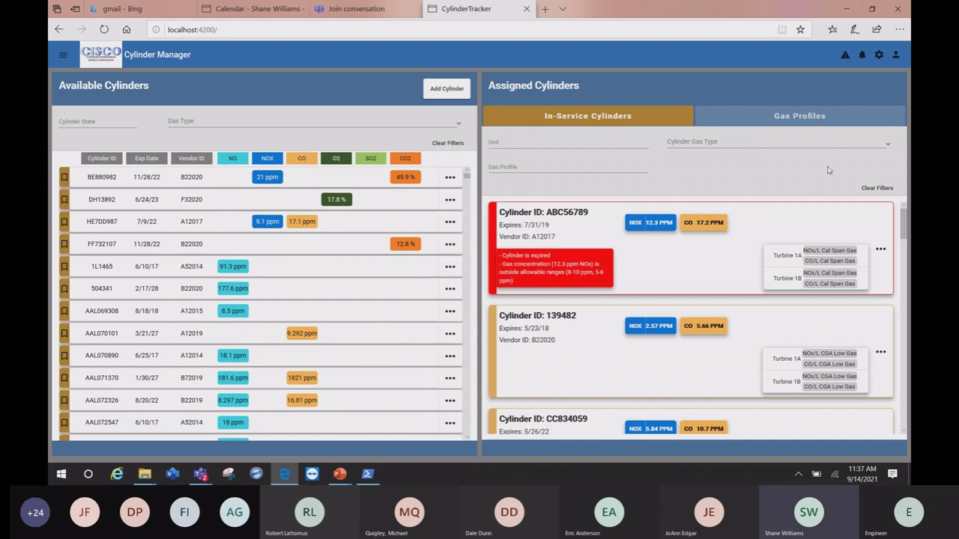
Step: View the blank form for creating a cylinder and cancel it without entering anything
left_click(466, 89)
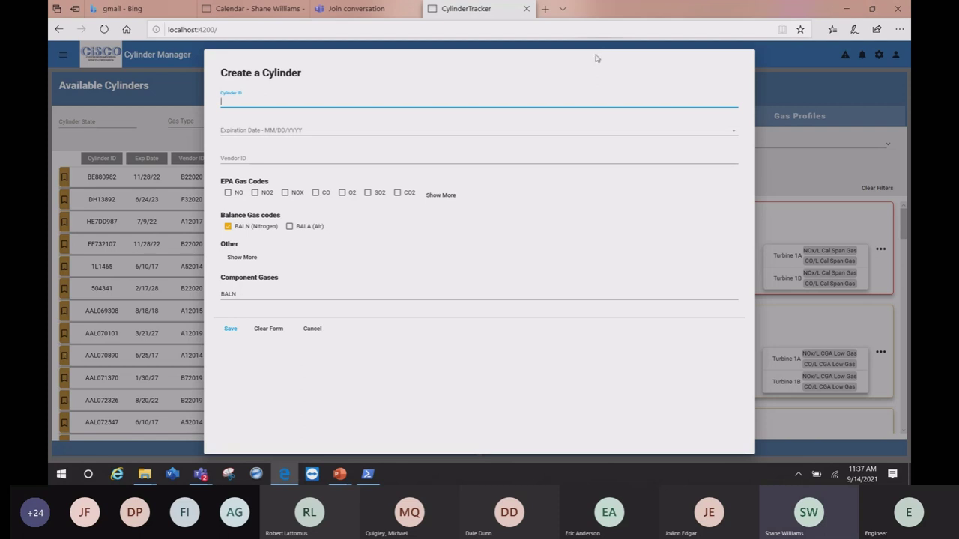
left_click(312, 329)
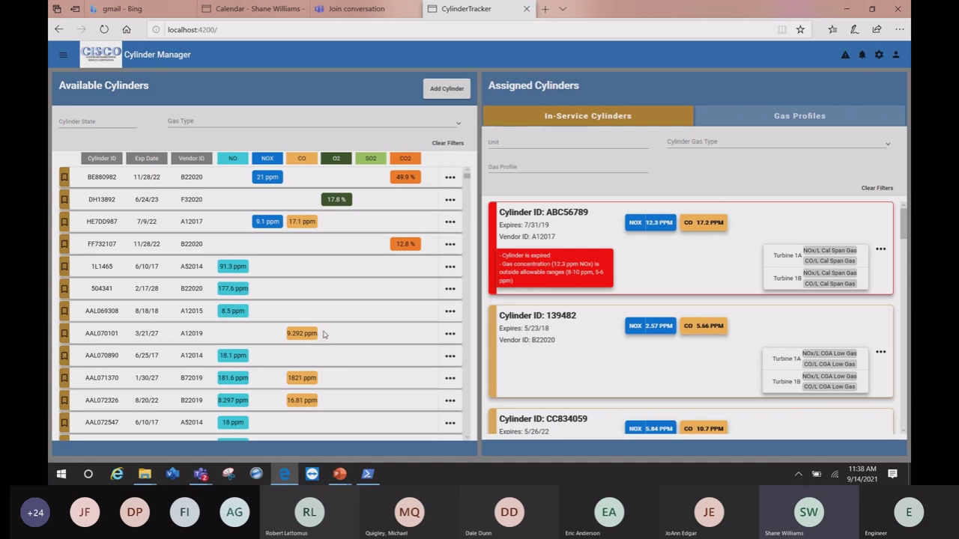
Step: View the spare cylinders and the details of cylinder BE880982 on the Cylinders page, and return to the home page
left_click(66, 62)
left_click(74, 91)
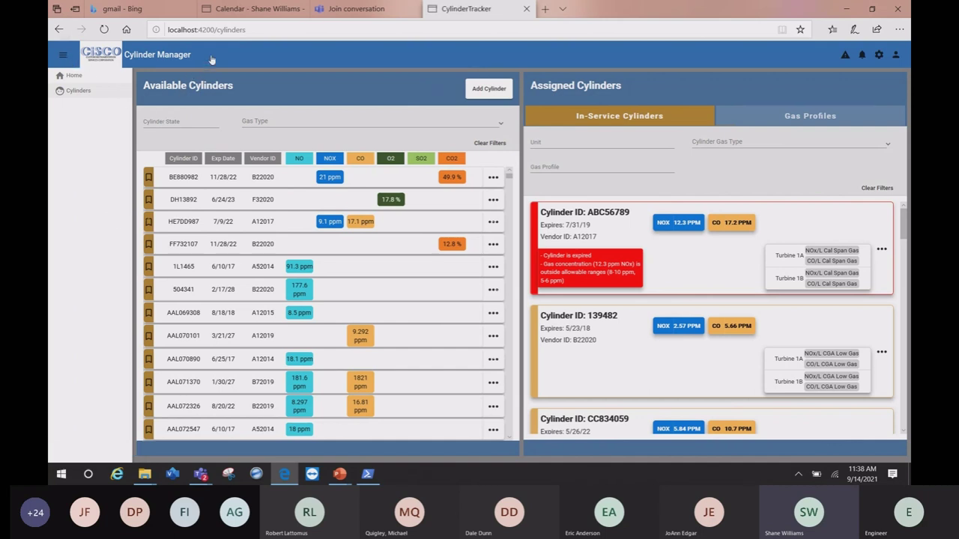
left_click(63, 57)
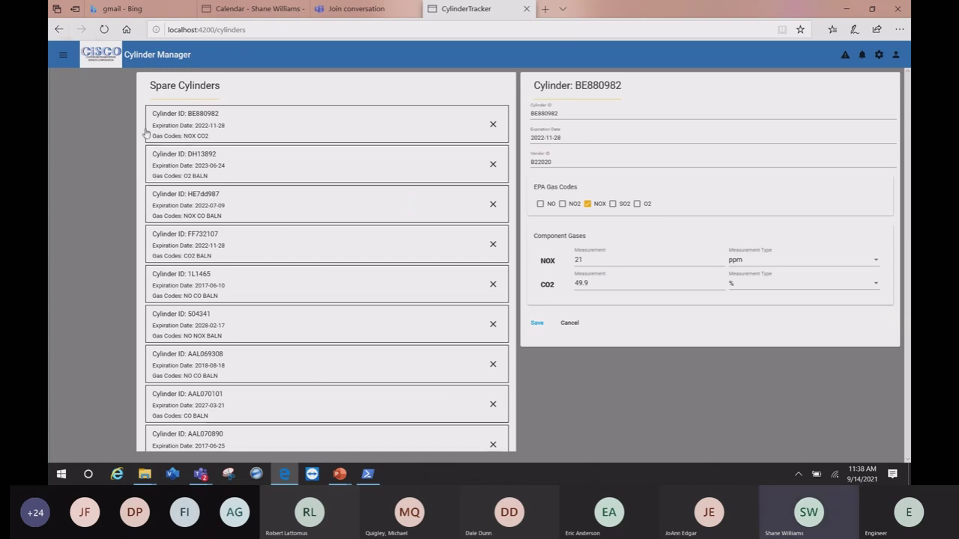
left_click(64, 57)
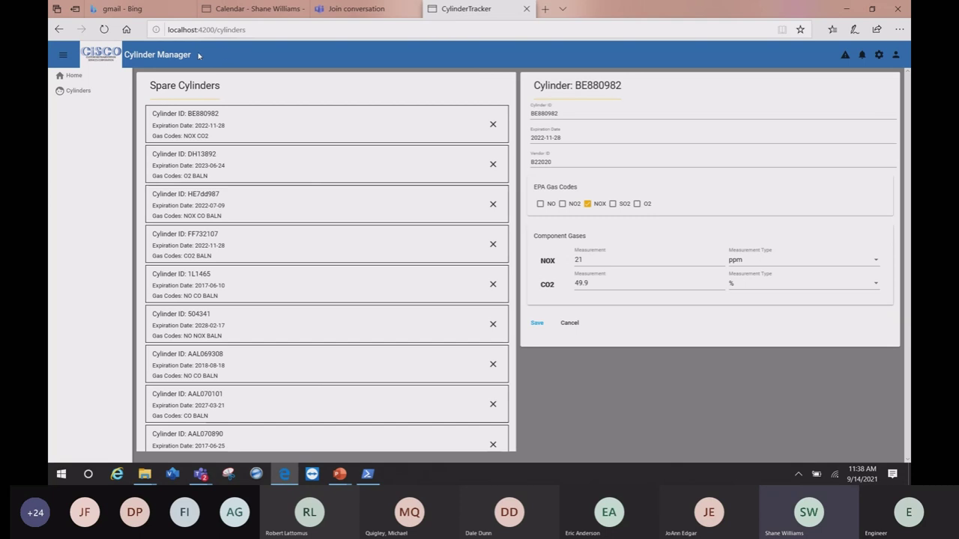
left_click(87, 78)
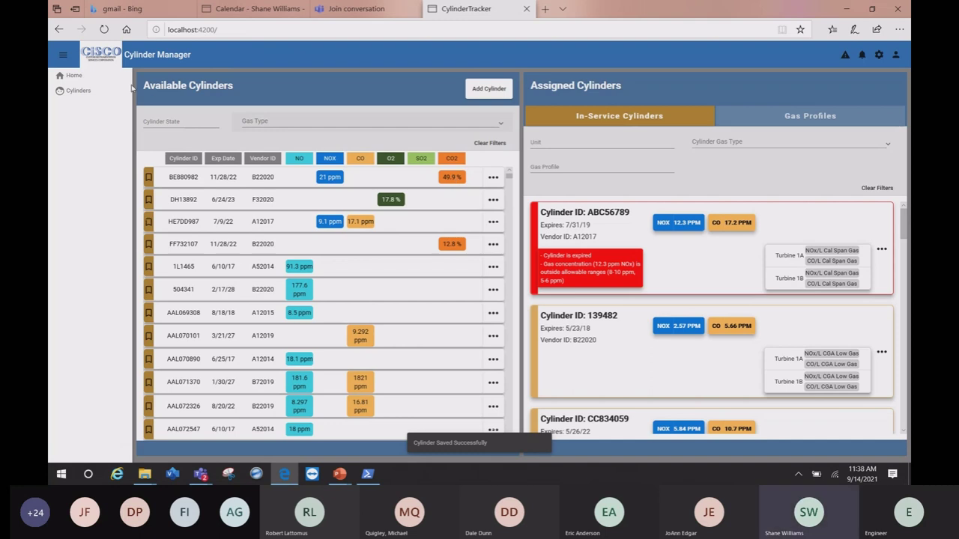
left_click(64, 57)
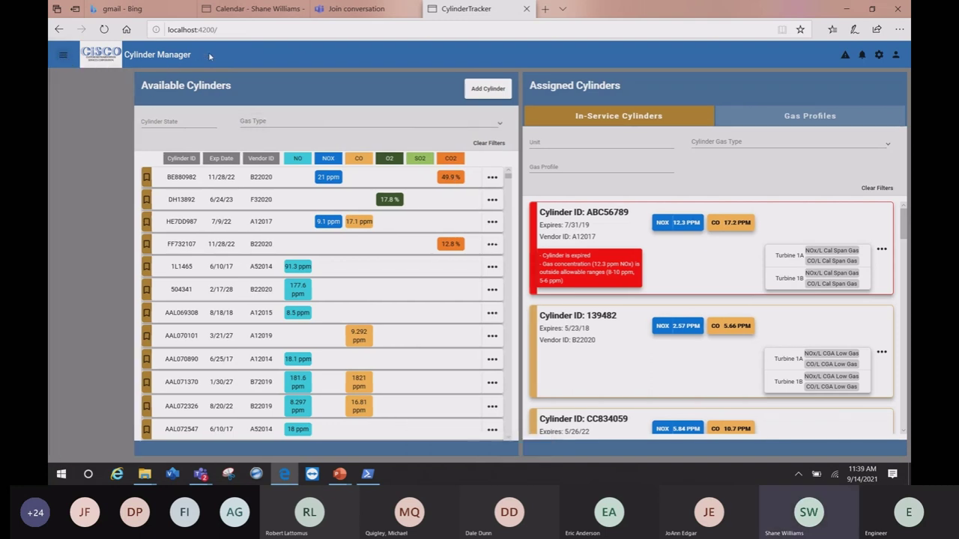